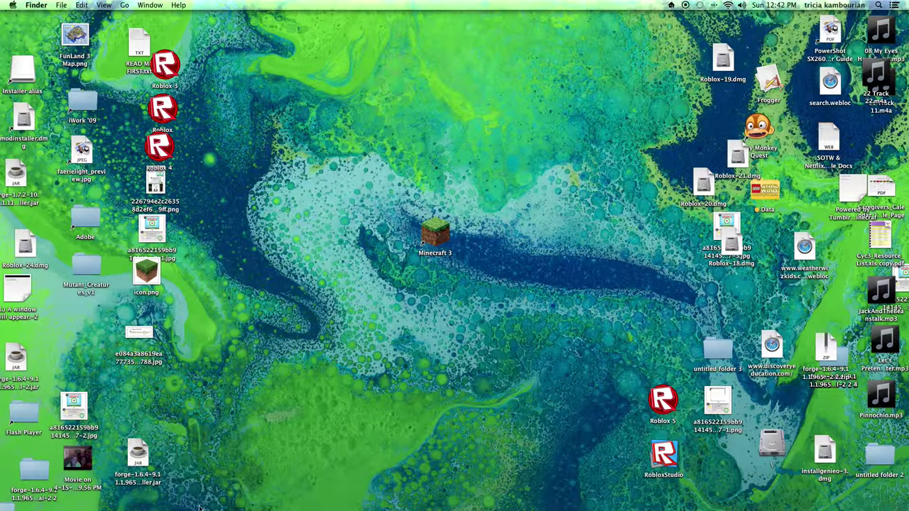
Launch Safari from the Dock and move its new window slightly right
{"action": "mouse_move", "coordinate": [254, 495]}
{"action": "mouse_move", "coordinate": [351, 497]}
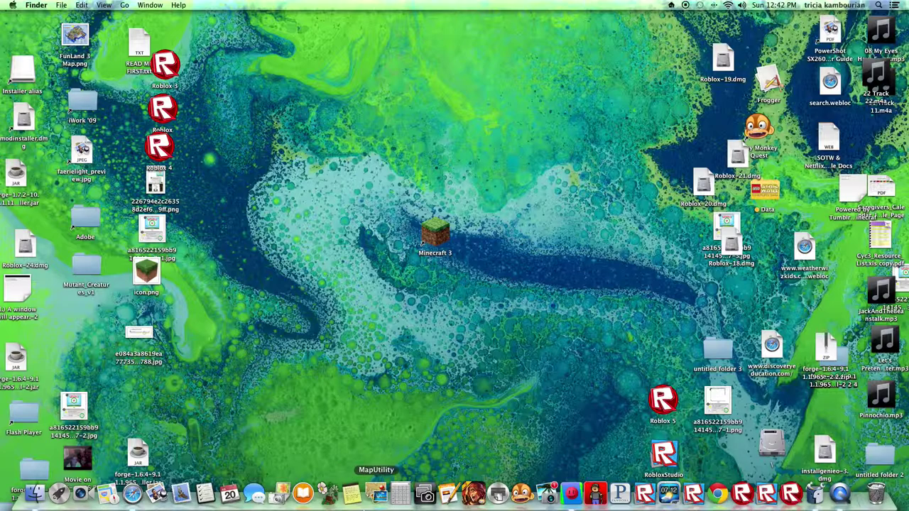
{"action": "left_click", "coordinate": [132, 495]}
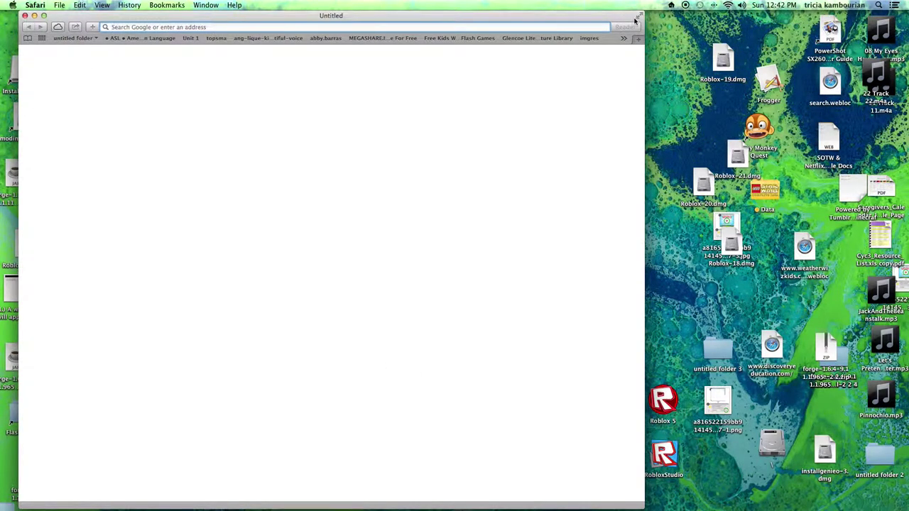
{"action": "mouse_move", "coordinate": [526, 21]}
{"action": "left_mouse_down"}
{"action": "mouse_move", "coordinate": [619, 142]}
{"action": "mouse_move", "coordinate": [610, 8]}
{"action": "mouse_move", "coordinate": [592, 4]}
{"action": "left_mouse_up"}
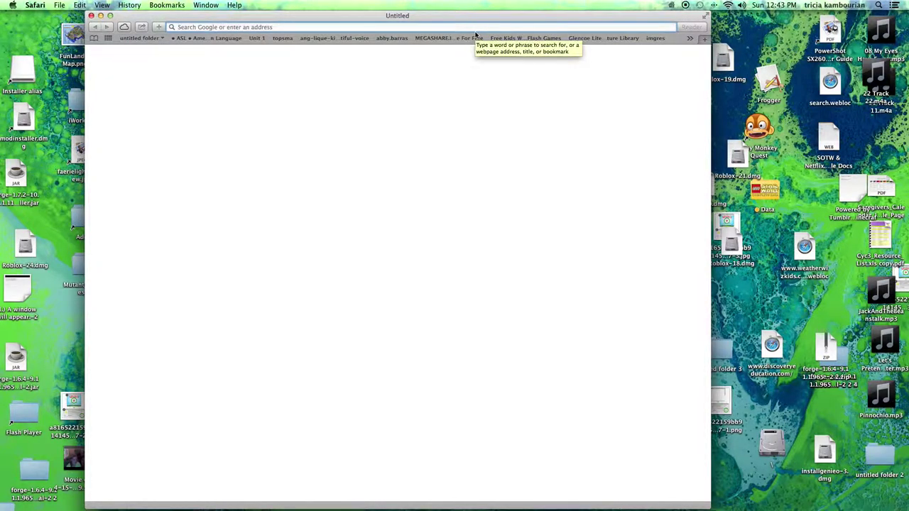
Search the web for 'minecraft forge' from the address bar
{"action": "type", "text": "forlocat"}
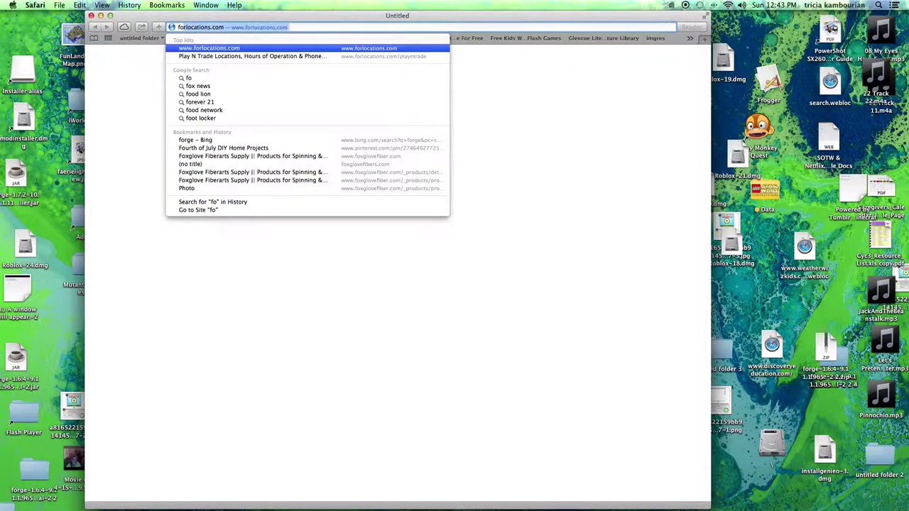
{"action": "type", "text": "rg"}
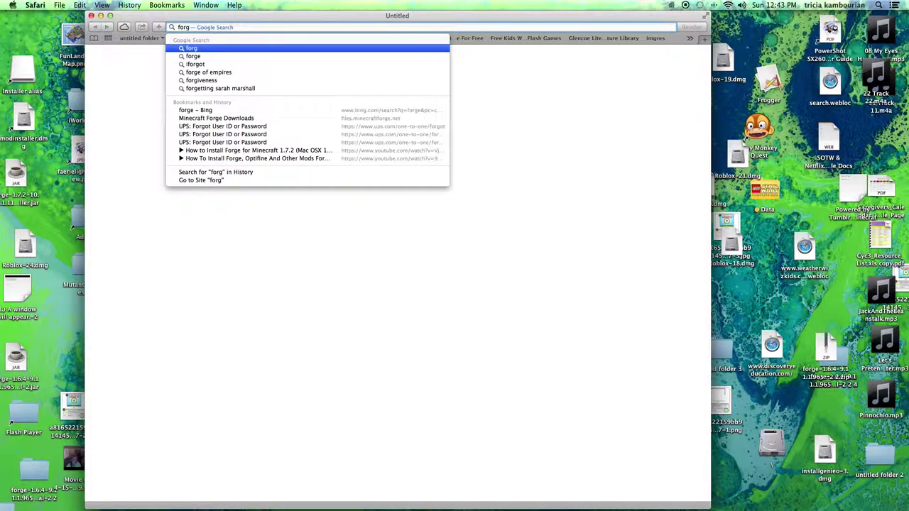
{"action": "key", "text": "BackSpace"}
{"action": "key", "text": "BackSpace"}
{"action": "key", "text": "BackSpace"}
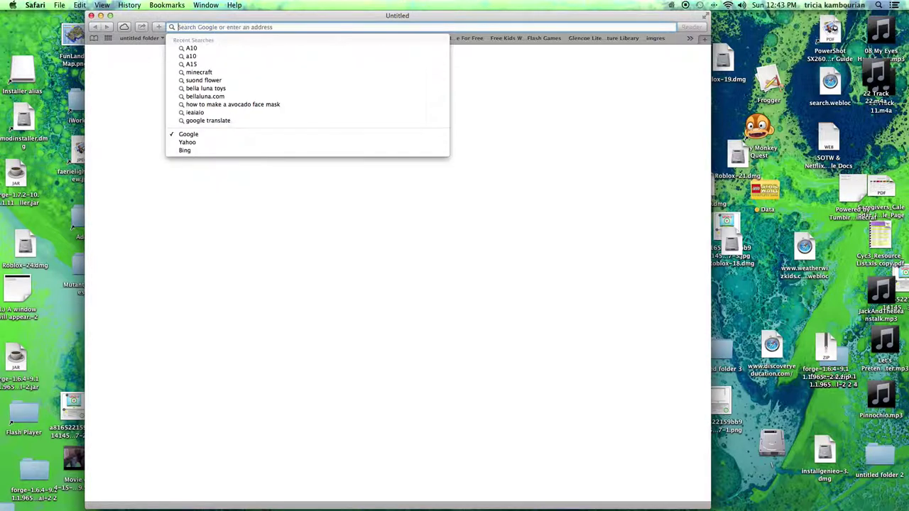
{"action": "type", "text": "mine"}
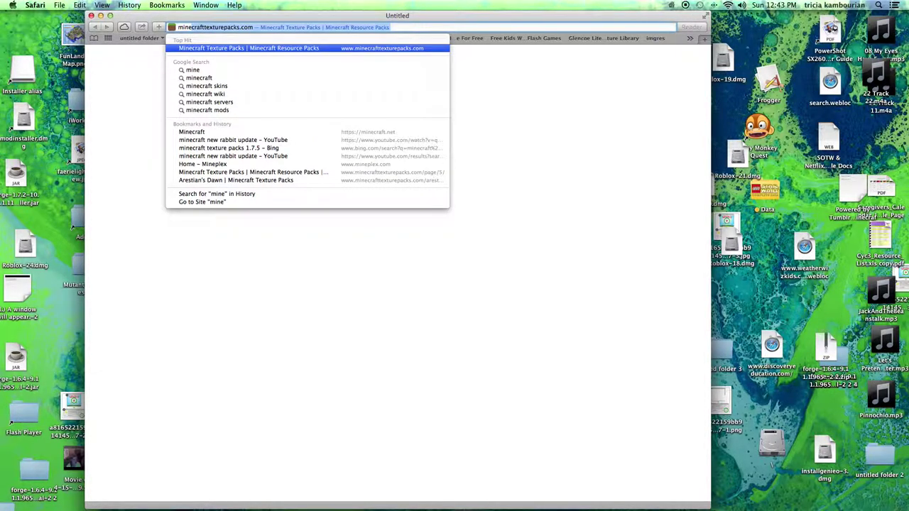
{"action": "type", "text": "craft "}
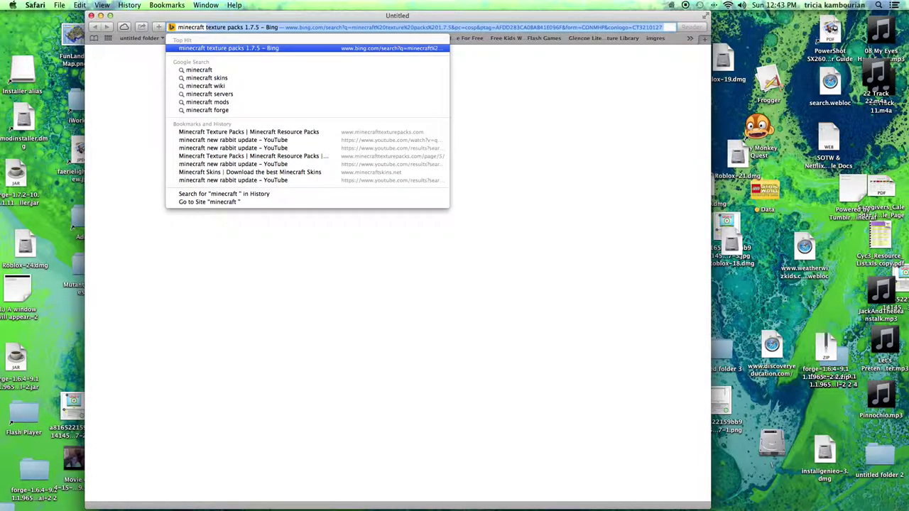
{"action": "type", "text": "forge"}
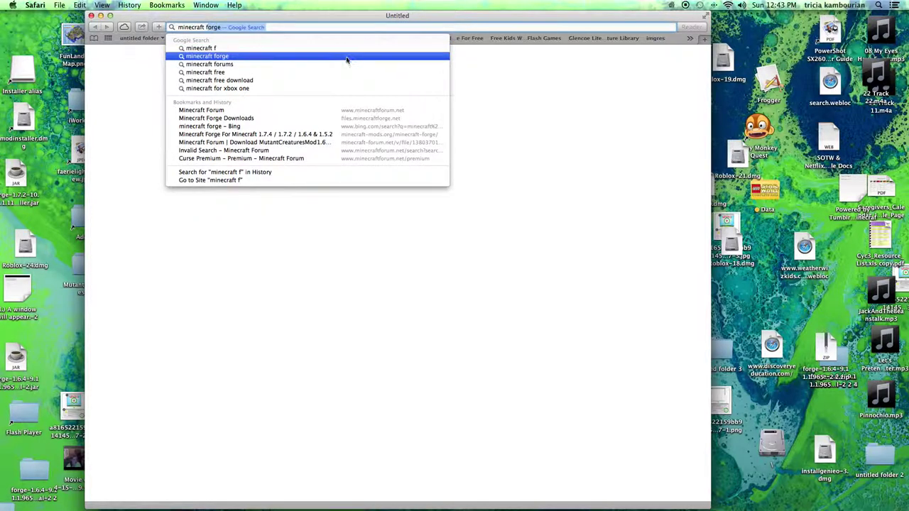
{"action": "left_click", "coordinate": [347, 57]}
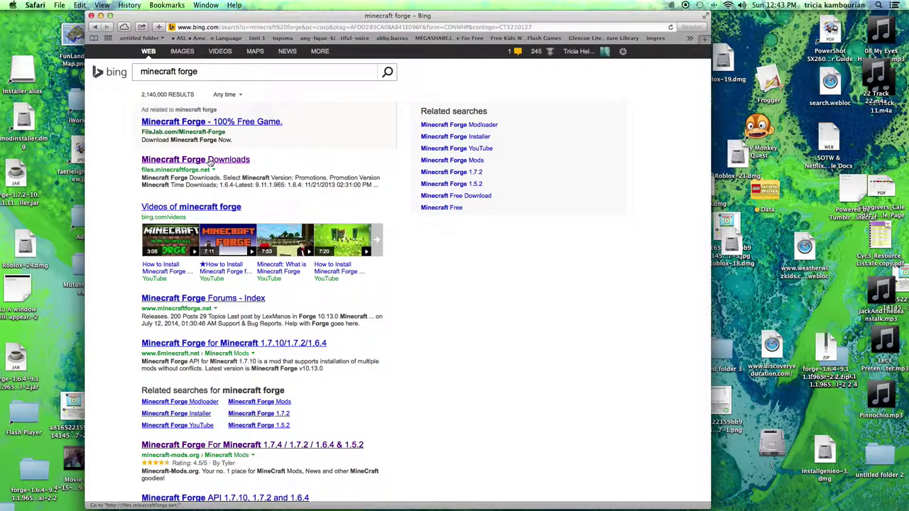
Open the Minecraft Forge Downloads result and browse the files.minecraftforge.net page
{"action": "left_click", "coordinate": [206, 164]}
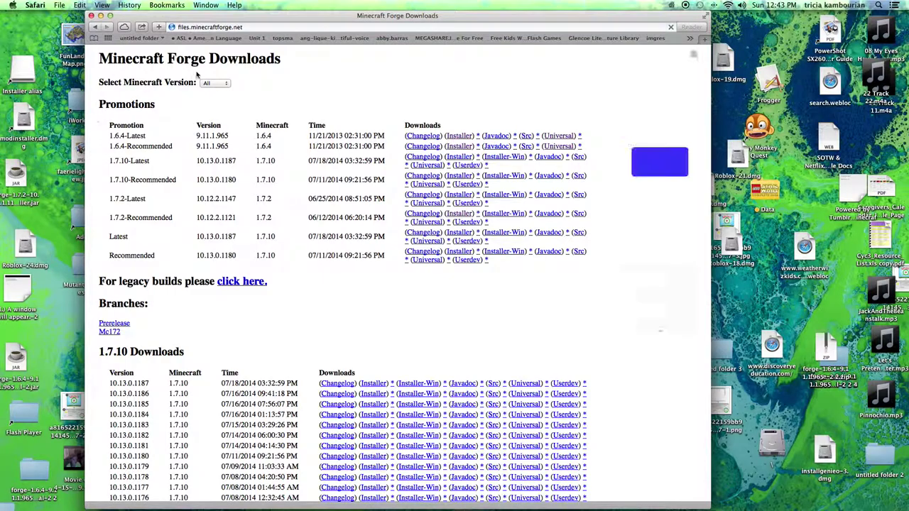
{"action": "scroll", "coordinate": [405, 224], "scroll_direction": "down", "scroll_amount": 3}
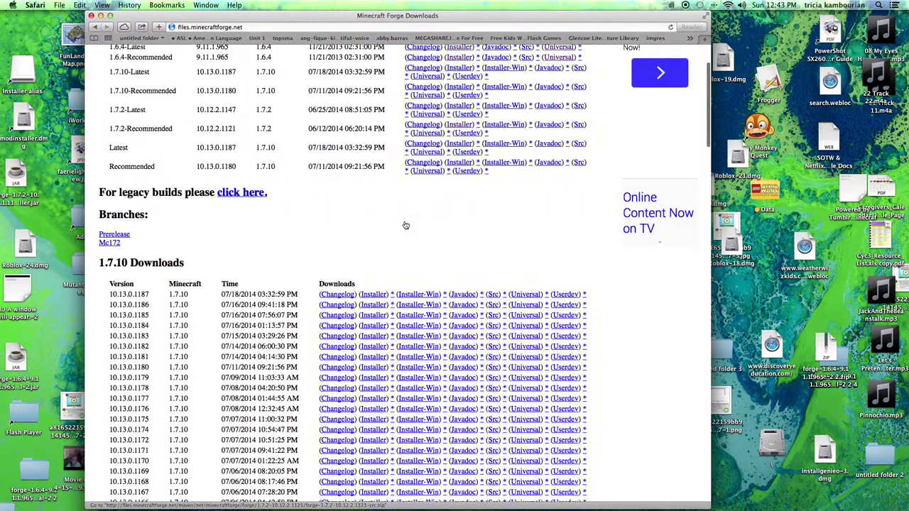
{"action": "scroll", "coordinate": [405, 225], "scroll_direction": "down", "scroll_amount": 1}
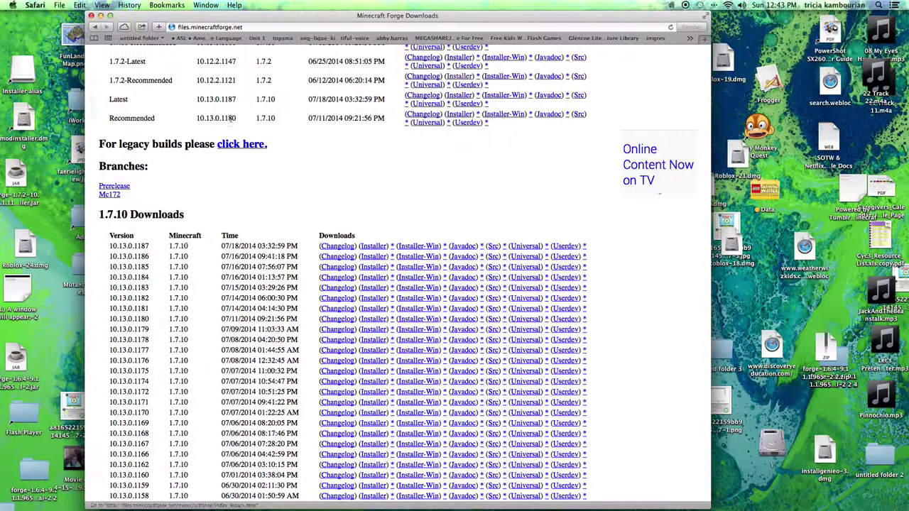
{"action": "scroll", "coordinate": [186, 246], "scroll_direction": "up", "scroll_amount": 4}
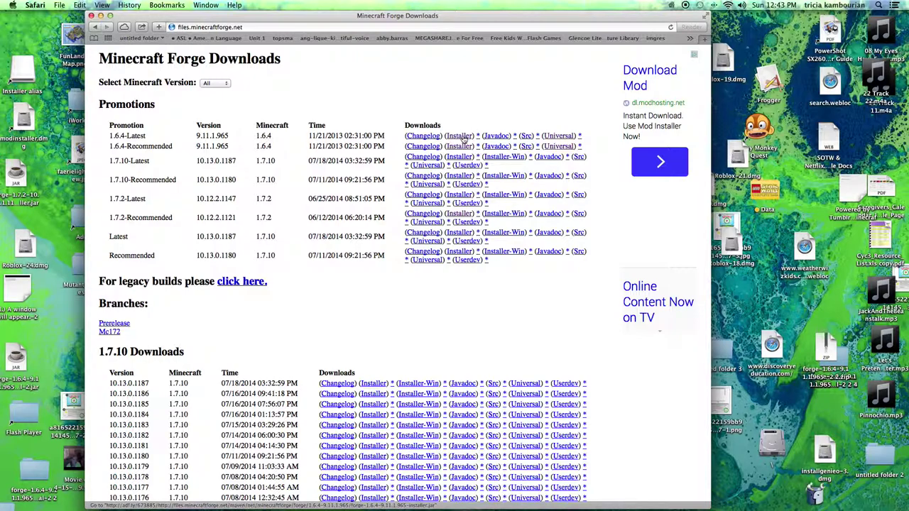
Follow the 1.6.4 Installer link to adf.ly, staying on the page and reloading it
{"action": "left_click", "coordinate": [463, 137]}
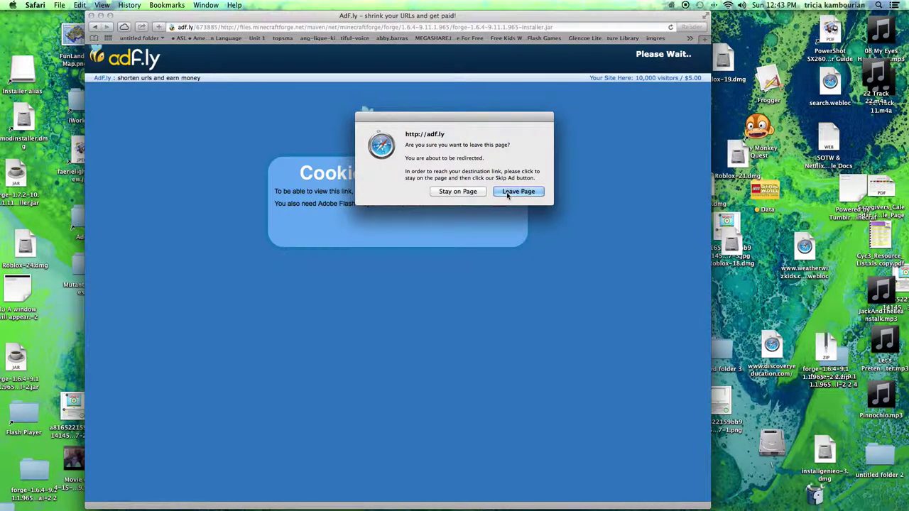
{"action": "left_click", "coordinate": [469, 193]}
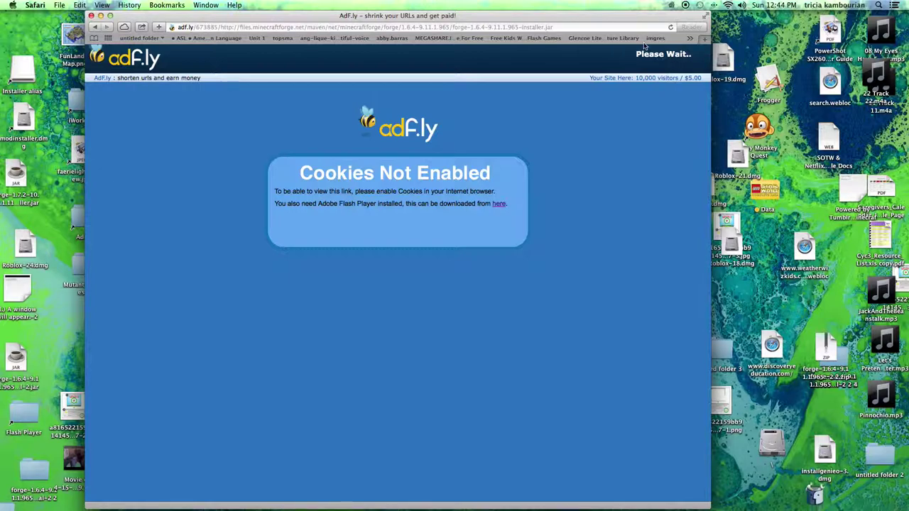
{"action": "left_click", "coordinate": [671, 27]}
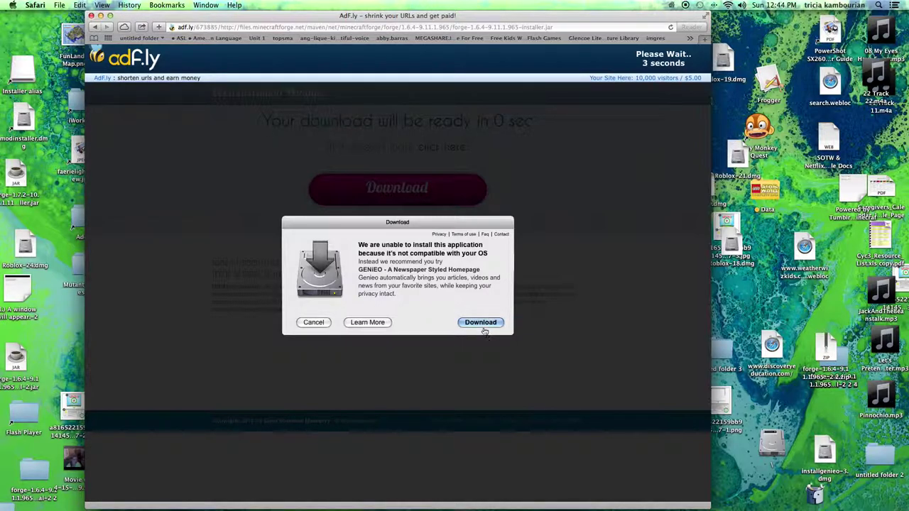
Accept the forge installer download, dismiss the instructions panel, and move the window lower-right
{"action": "left_click", "coordinate": [482, 325]}
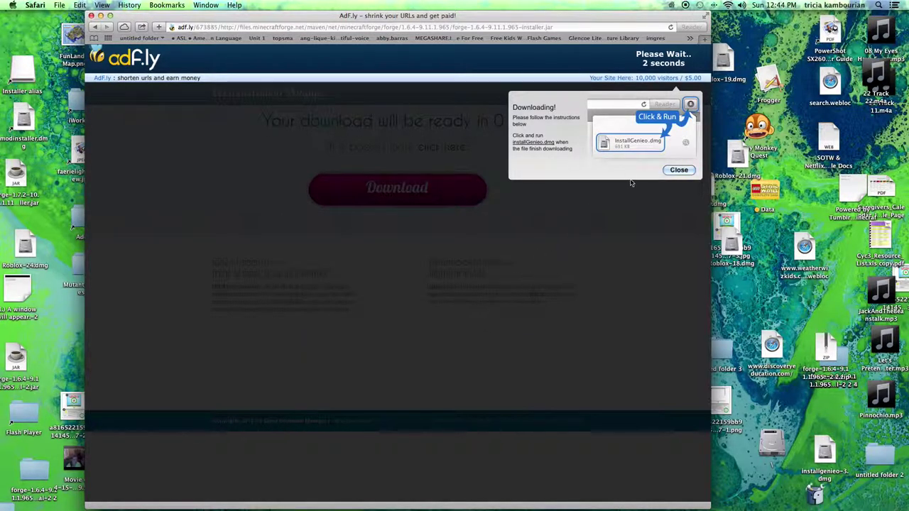
{"action": "left_click", "coordinate": [676, 171]}
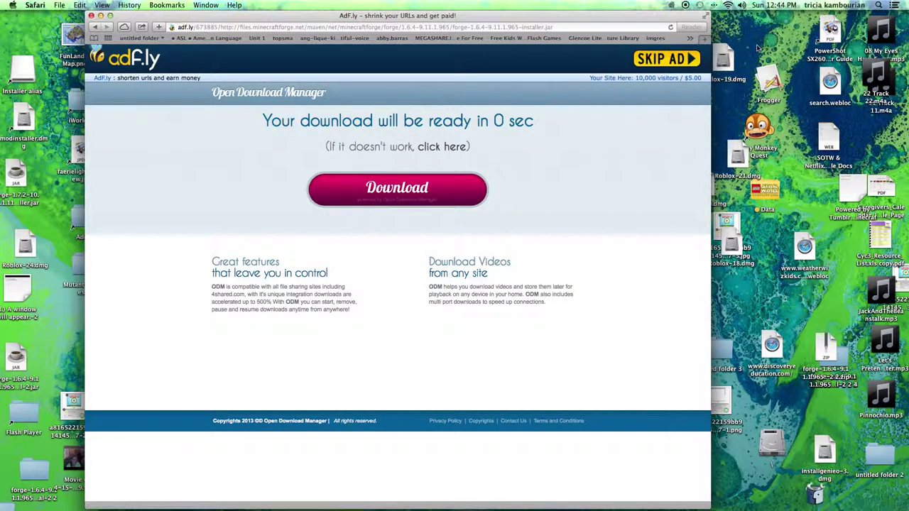
{"action": "left_click_drag", "start_coordinate": [634, 17], "coordinate": [699, 112]}
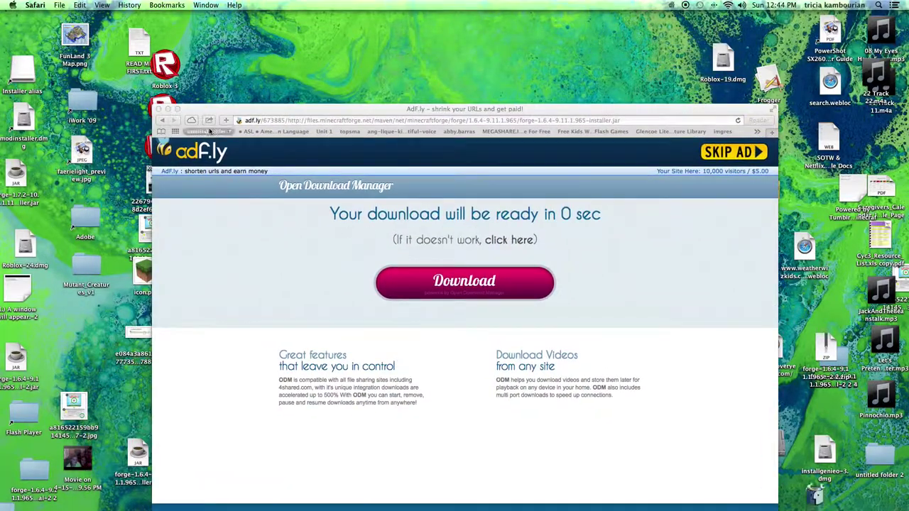
Close the browser window and move the forge-1.6.4 jar toward mid-left on the desktop
{"action": "left_click", "coordinate": [159, 109]}
{"action": "mouse_move", "coordinate": [19, 377]}
{"action": "left_mouse_down"}
{"action": "mouse_move", "coordinate": [142, 352]}
{"action": "mouse_move", "coordinate": [238, 351]}
{"action": "left_mouse_up"}
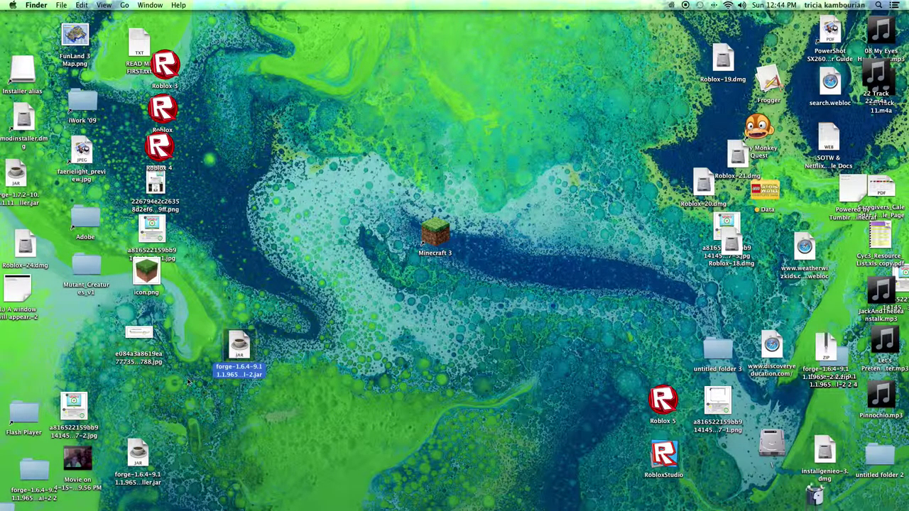
{"action": "left_click", "coordinate": [216, 319]}
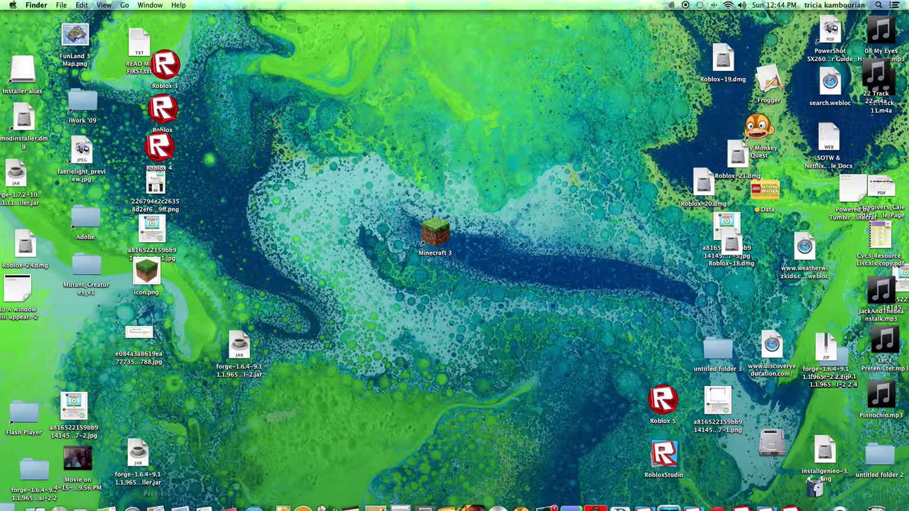
Try opening the forge jar, place it below Minecraft 3, and dismiss the launch error
{"action": "right_click", "coordinate": [233, 352]}
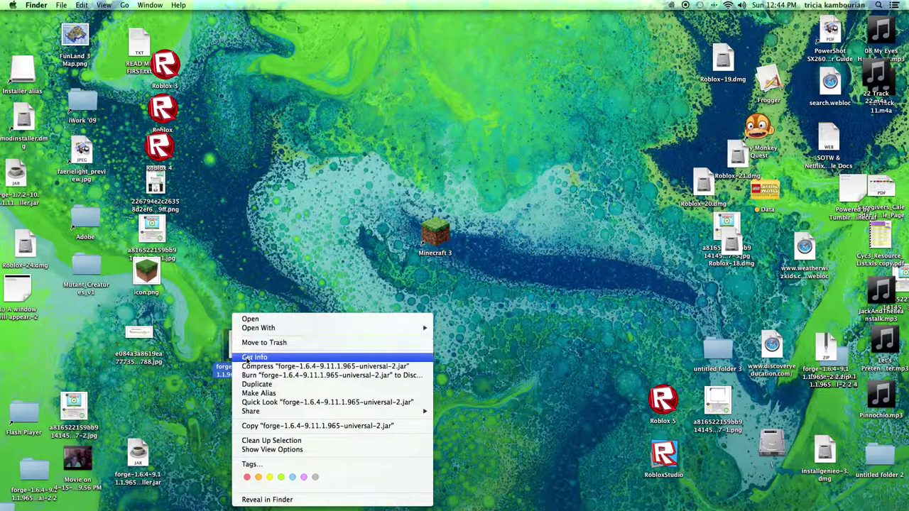
{"action": "left_click", "coordinate": [252, 319]}
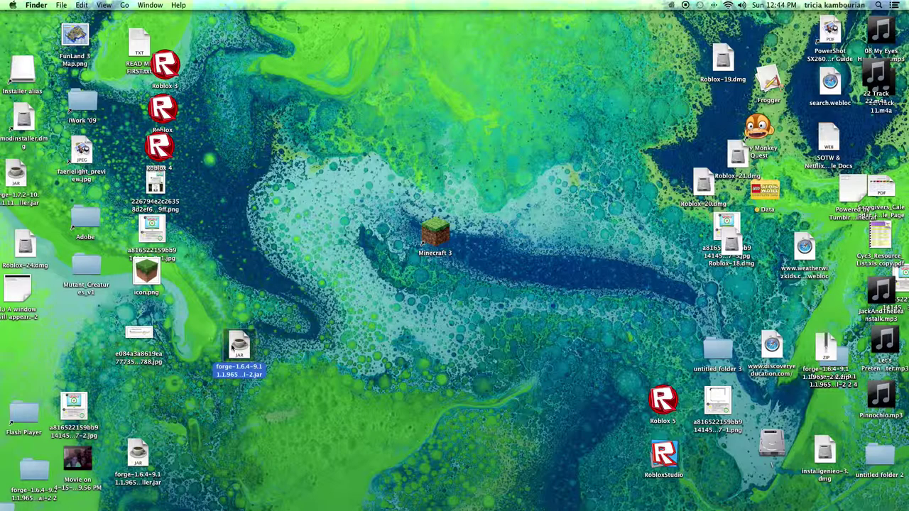
{"action": "left_click_drag", "start_coordinate": [234, 348], "coordinate": [416, 315]}
{"action": "left_click", "coordinate": [293, 363]}
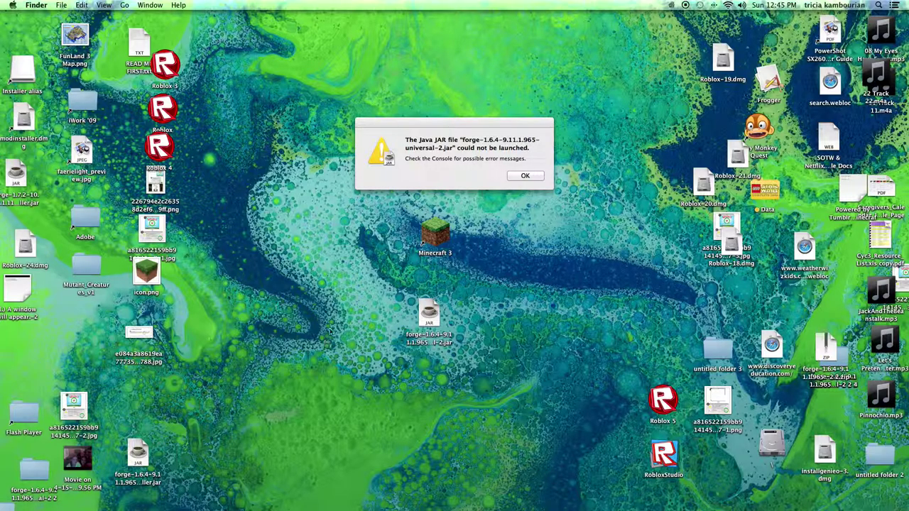
{"action": "left_click", "coordinate": [522, 175]}
{"action": "mouse_move", "coordinate": [131, 506]}
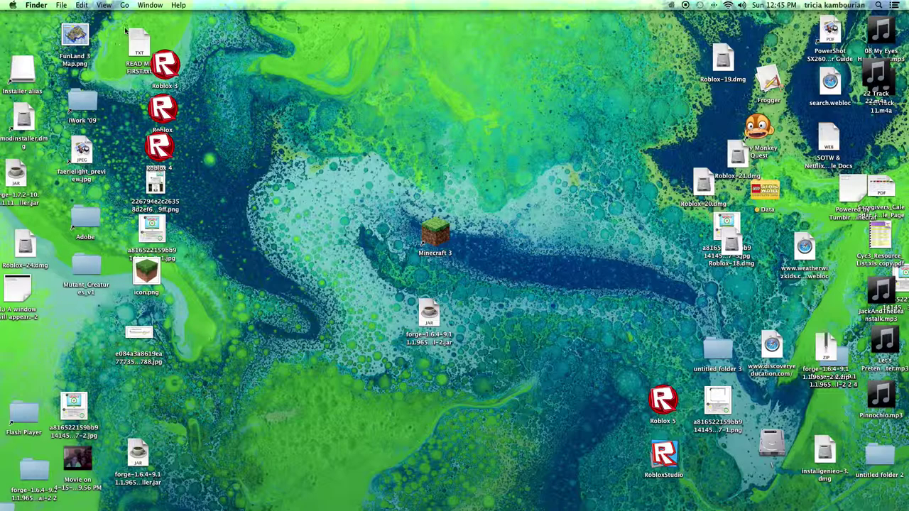
Navigate to Library > Application Support > minecraft > bin and center the Finder window
{"action": "left_click", "coordinate": [125, 6]}
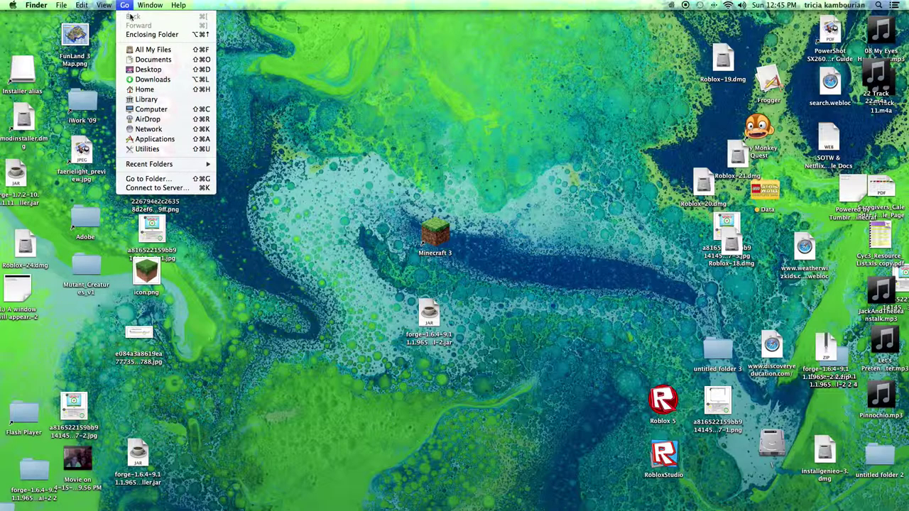
{"action": "left_click", "coordinate": [162, 101]}
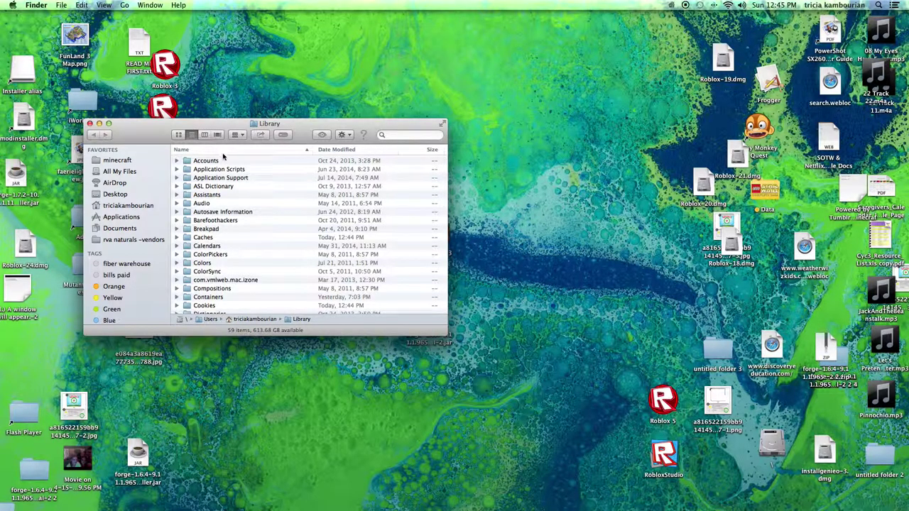
{"action": "double_click", "coordinate": [230, 171]}
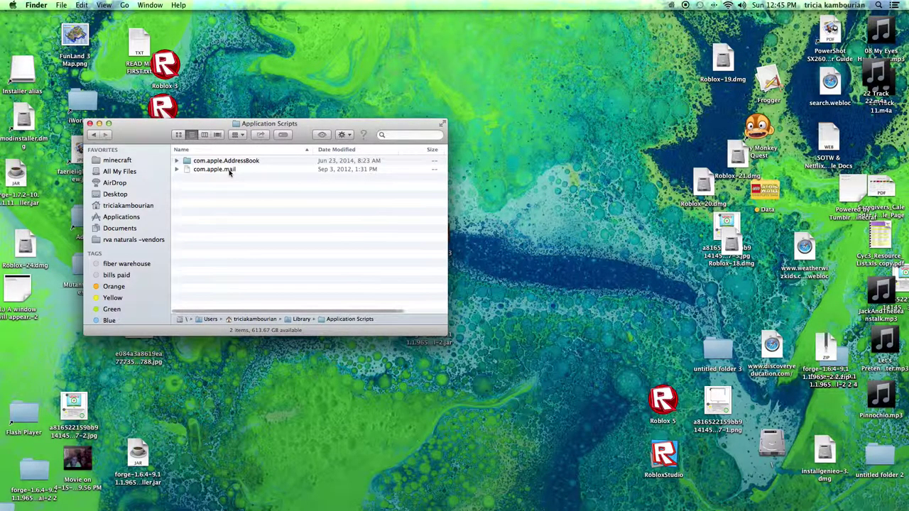
{"action": "left_click", "coordinate": [92, 135]}
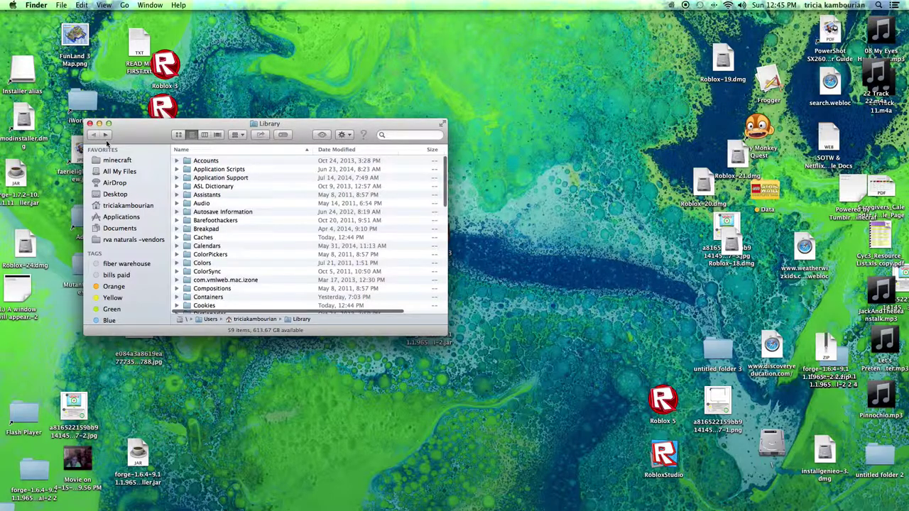
{"action": "double_click", "coordinate": [216, 178]}
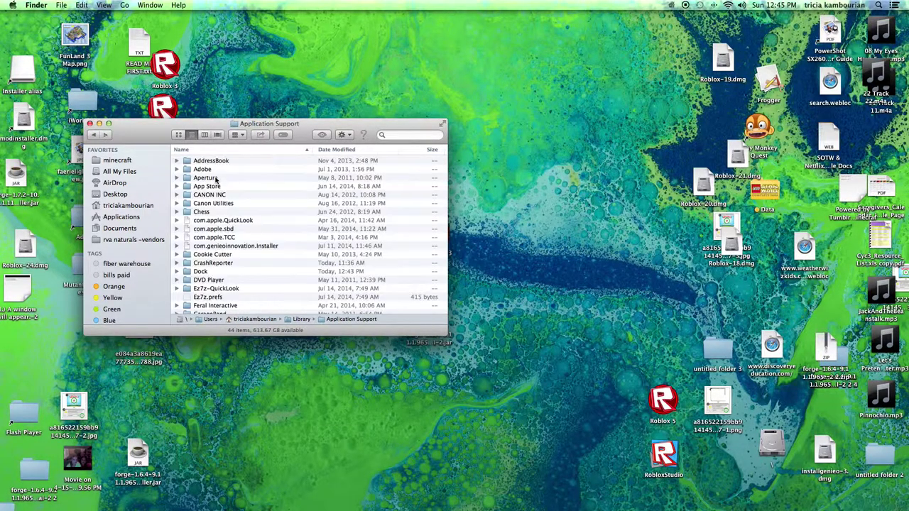
{"action": "scroll", "coordinate": [245, 201], "scroll_direction": "down", "scroll_amount": 5}
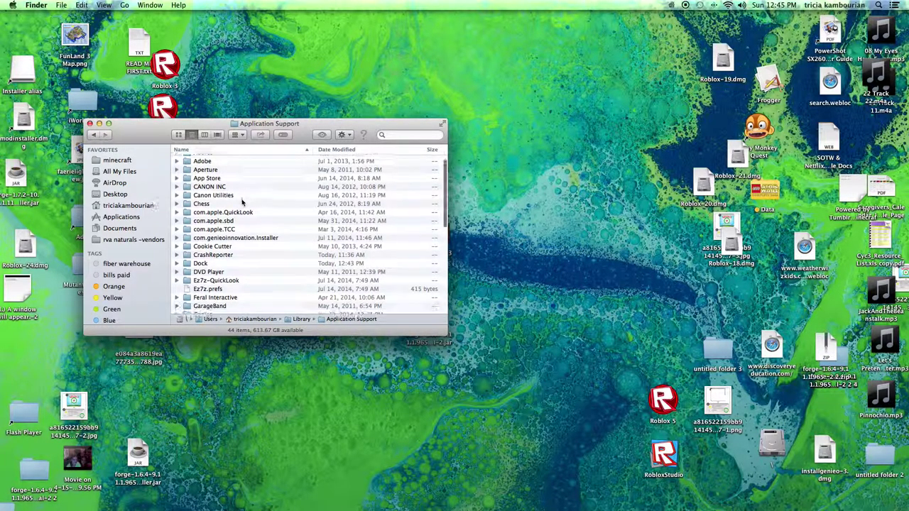
{"action": "scroll", "coordinate": [241, 204], "scroll_direction": "down", "scroll_amount": 5}
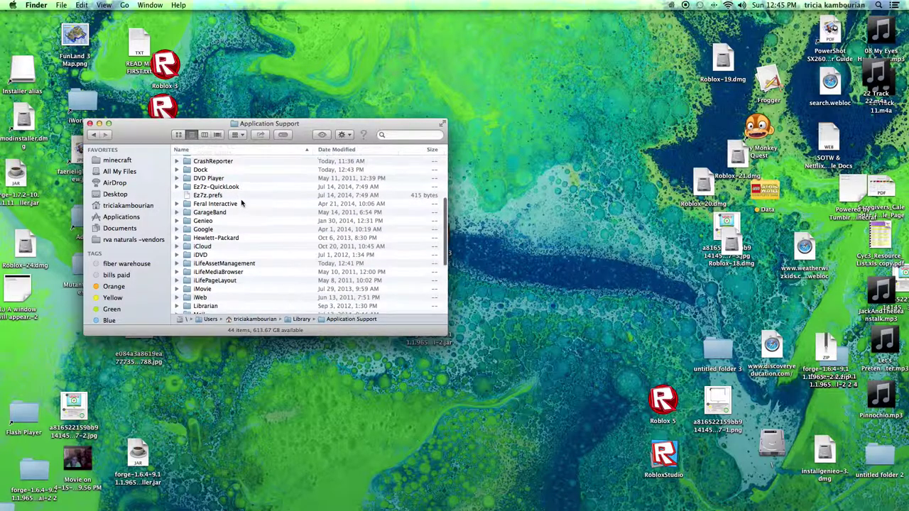
{"action": "scroll", "coordinate": [242, 204], "scroll_direction": "down", "scroll_amount": 1}
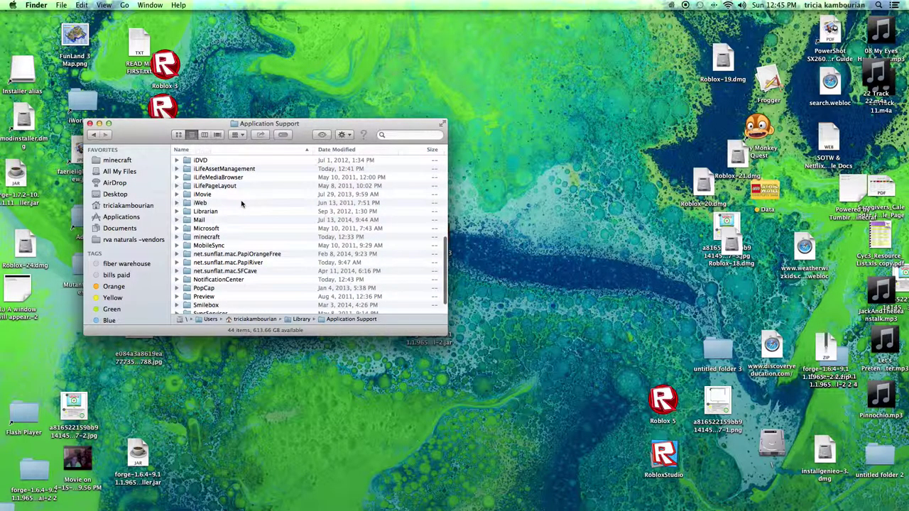
{"action": "double_click", "coordinate": [207, 238]}
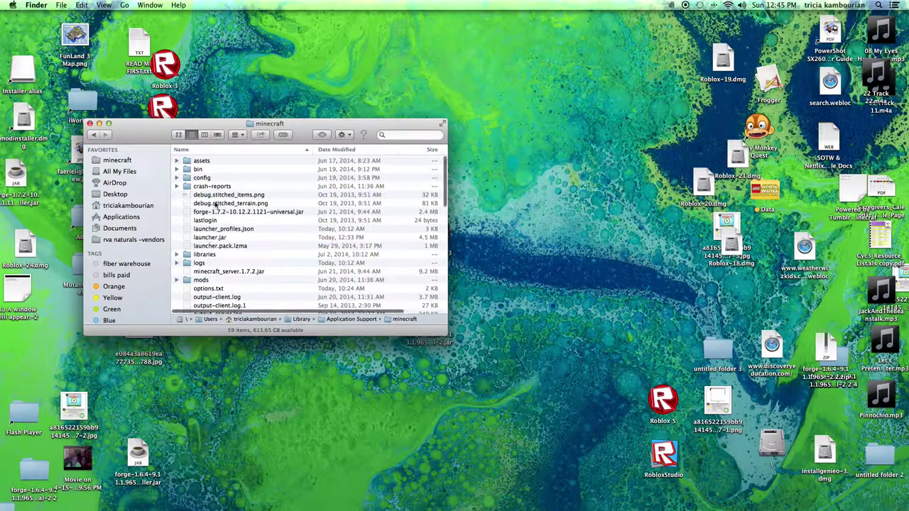
{"action": "double_click", "coordinate": [193, 169]}
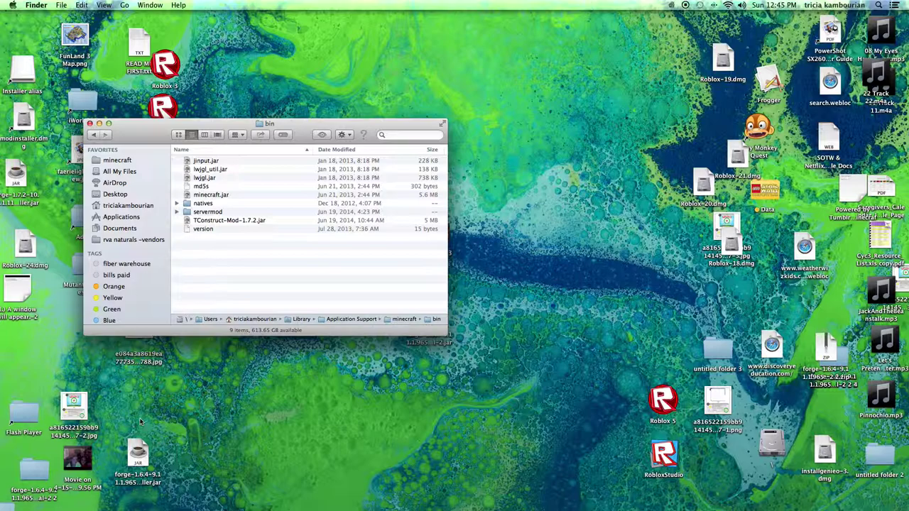
{"action": "mouse_move", "coordinate": [133, 135]}
{"action": "left_mouse_down"}
{"action": "mouse_move", "coordinate": [319, 193]}
{"action": "mouse_move", "coordinate": [347, 277]}
{"action": "mouse_move", "coordinate": [290, 281]}
{"action": "mouse_move", "coordinate": [299, 267]}
{"action": "mouse_move", "coordinate": [293, 142]}
{"action": "left_mouse_up"}
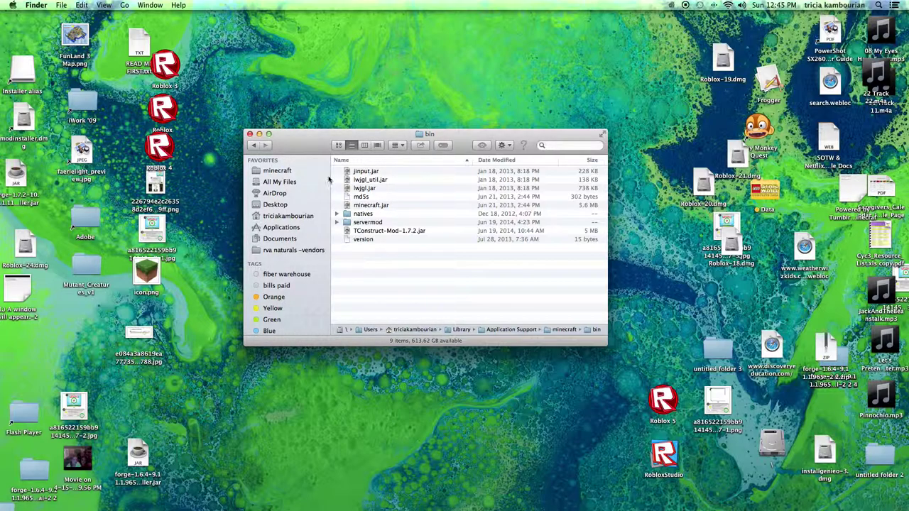
Switch to the minecraft sidebar favorite, then close the Finder window
{"action": "left_click", "coordinate": [287, 170]}
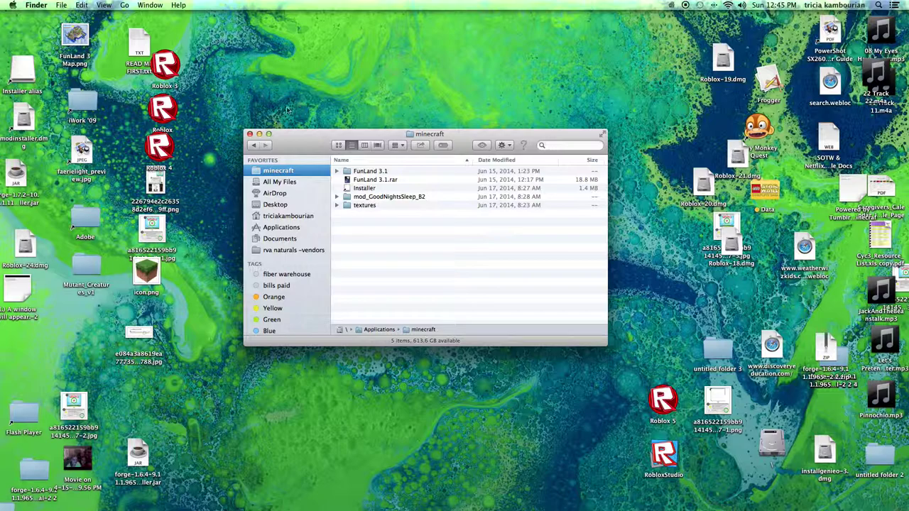
{"action": "left_click", "coordinate": [249, 133]}
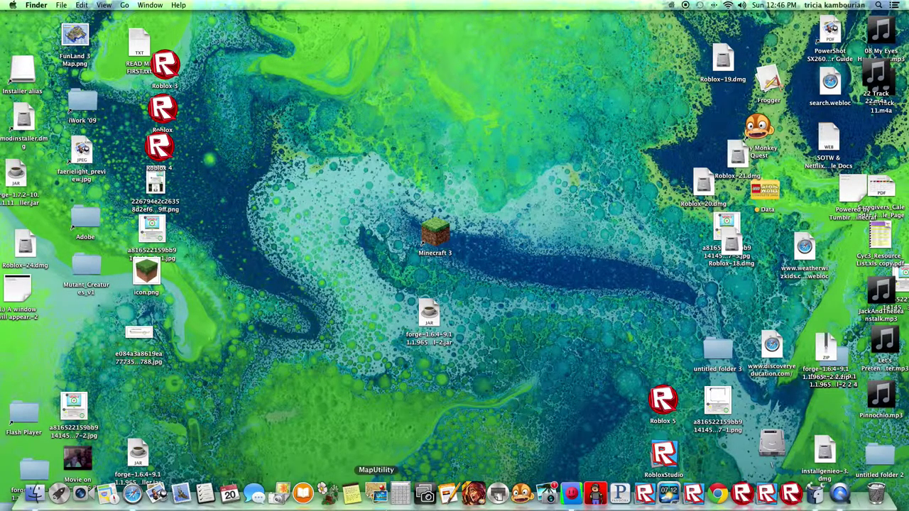
Launch Minecraft 3 from the desktop and dismiss its 'quit unexpectedly' report
{"action": "left_click", "coordinate": [434, 234]}
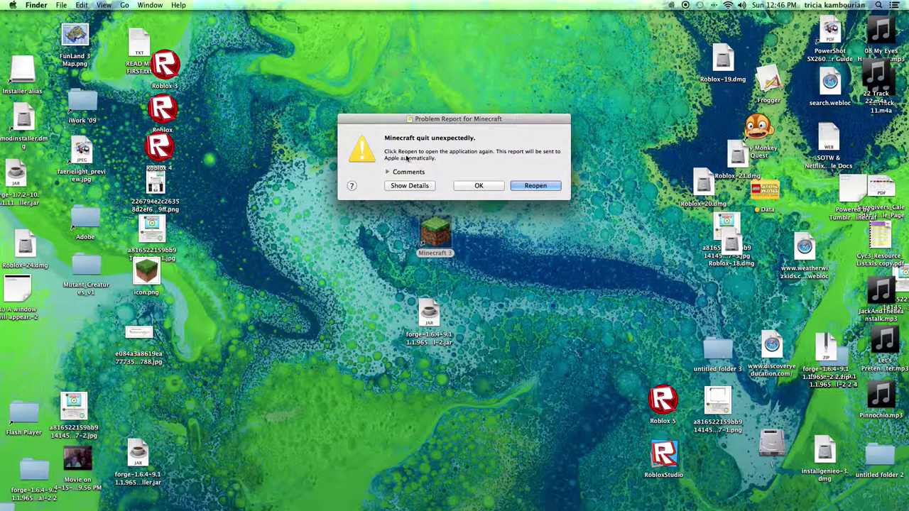
{"action": "left_click", "coordinate": [476, 186]}
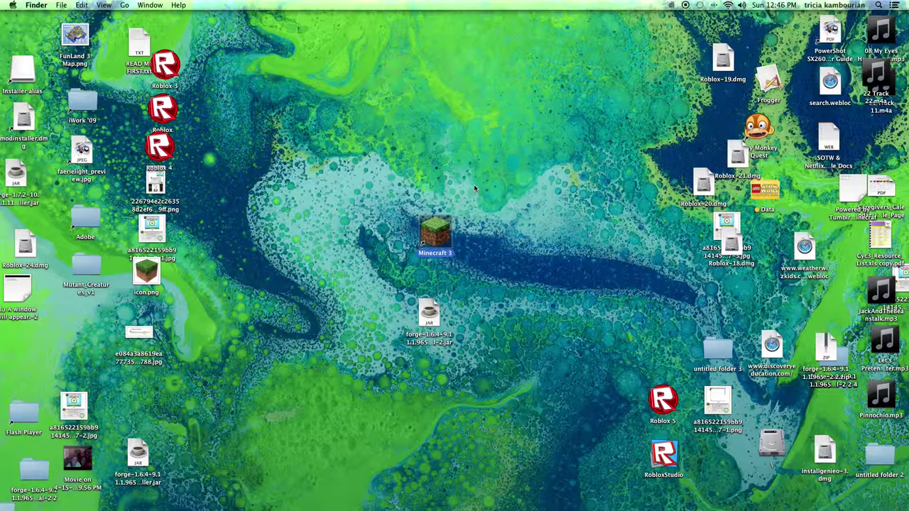